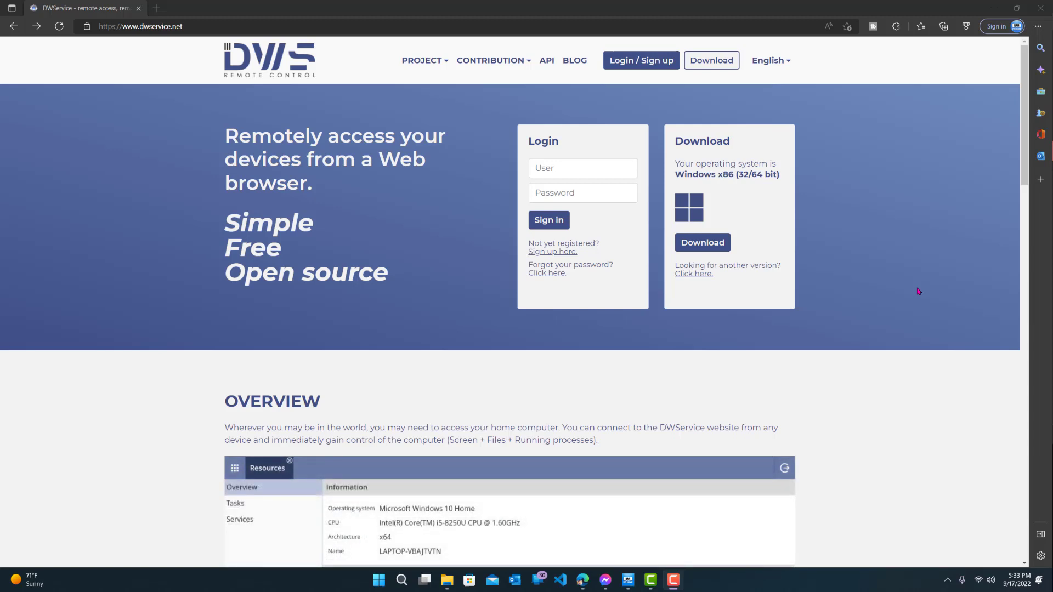
Scroll through the DWService home page, briefly visit the account registration page, then return
scroll(920, 291, down, 3)
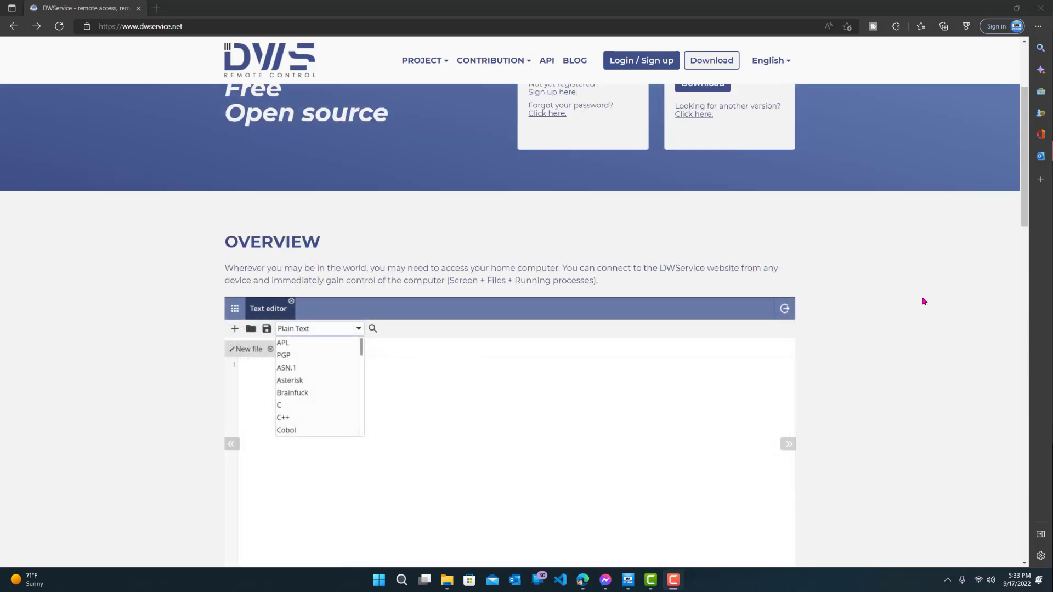
scroll(924, 301, down, 2)
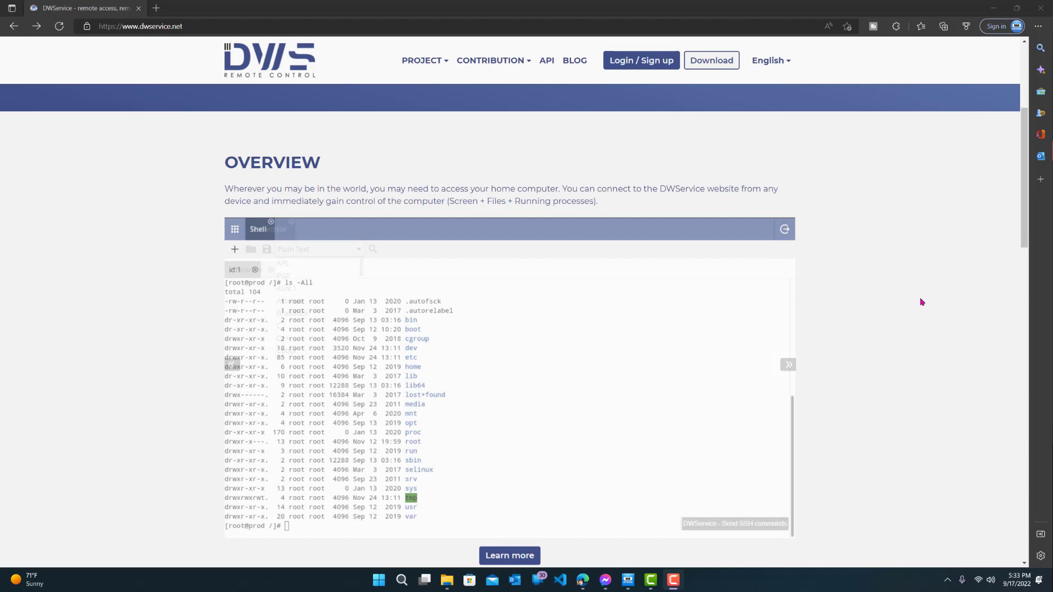
scroll(921, 302, down, 2)
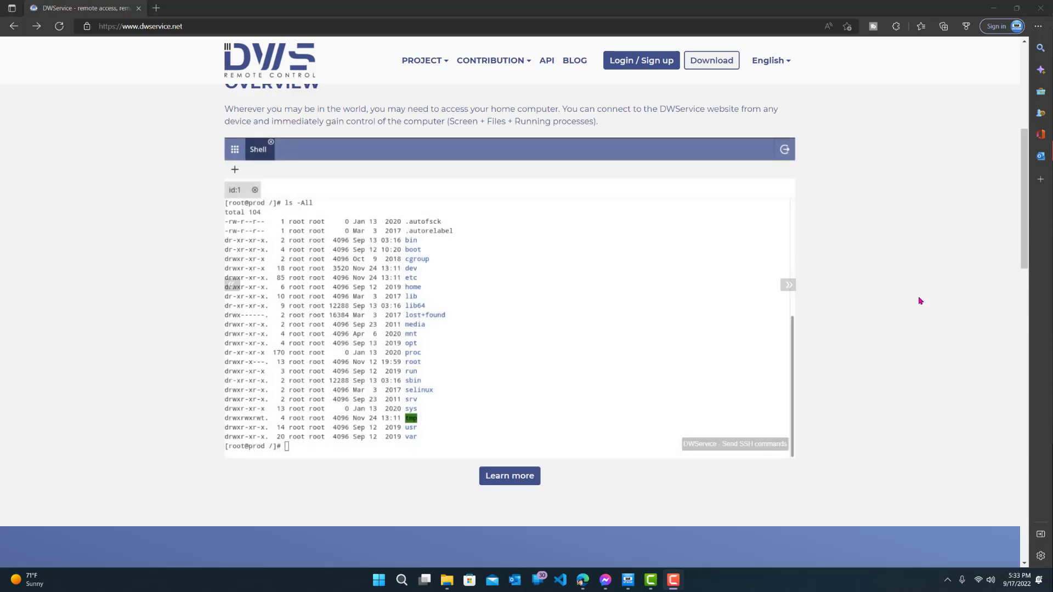
scroll(919, 299, up, 2)
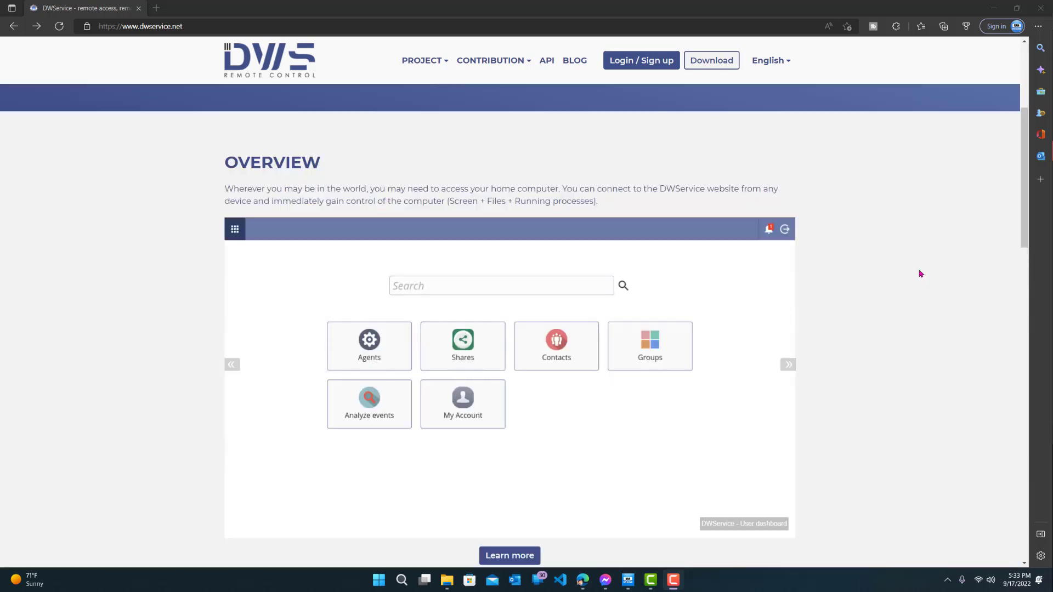
scroll(888, 284, up, 6)
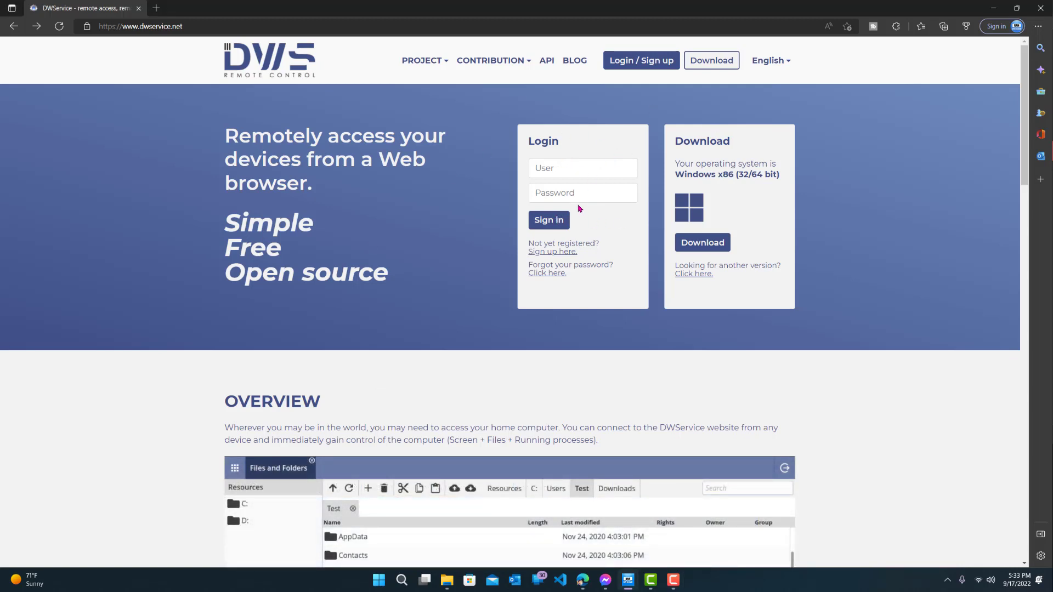
click(556, 255)
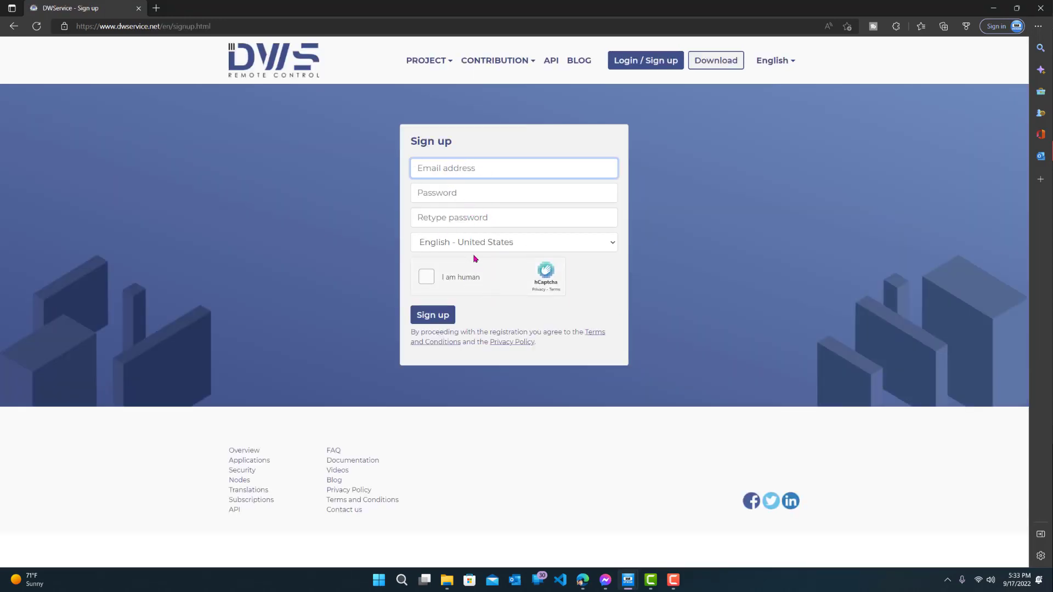
click(375, 276)
key(alt+Left)
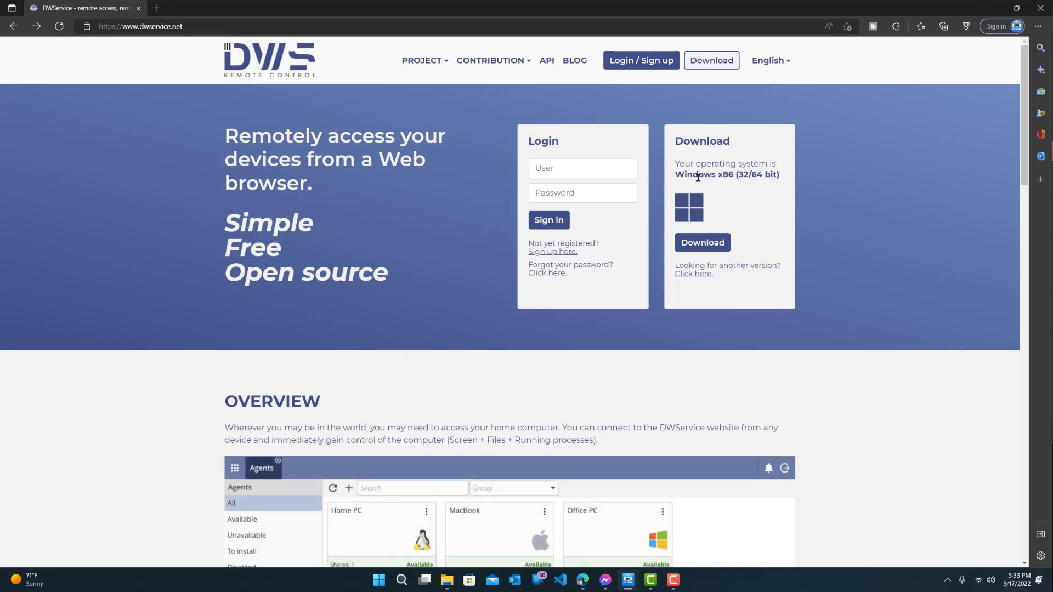
Highlight the detected OS and Windows x86 (32/64 bit) text, then open the Download page
drag(692, 166, 733, 177)
click(777, 205)
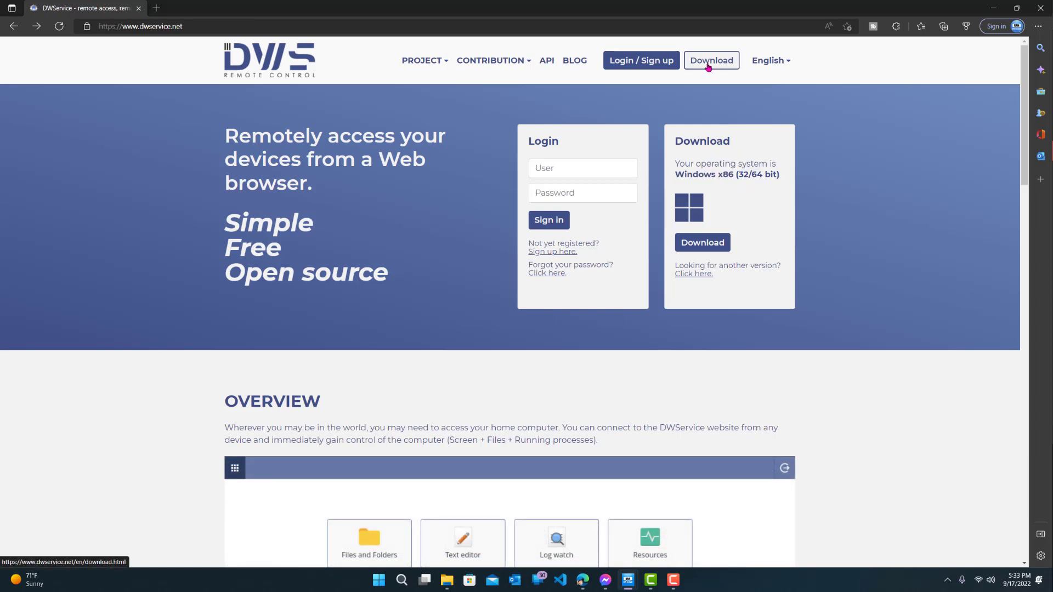
drag(686, 174, 744, 175)
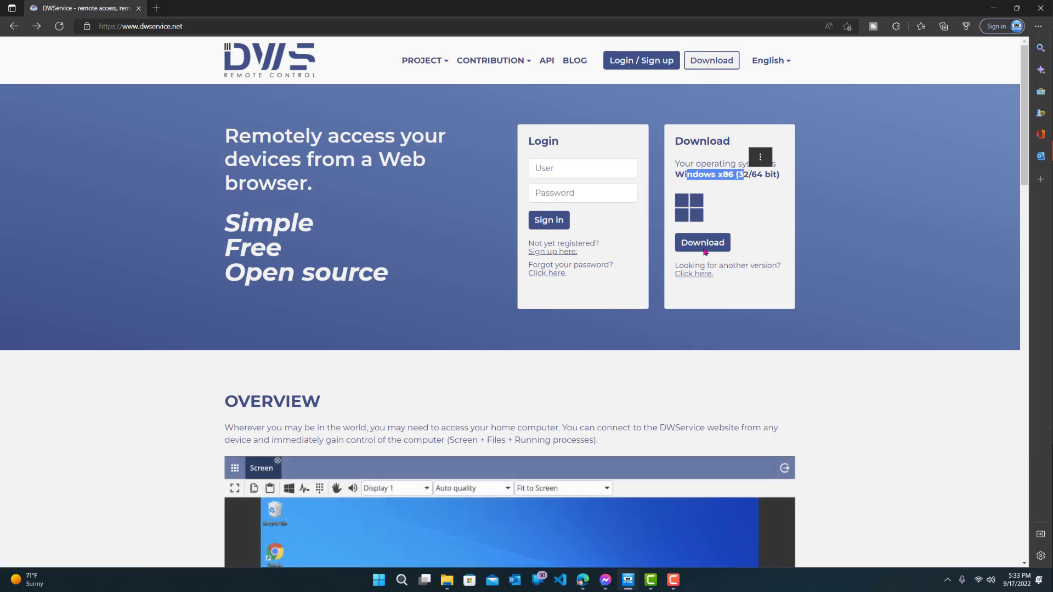
click(719, 109)
click(706, 65)
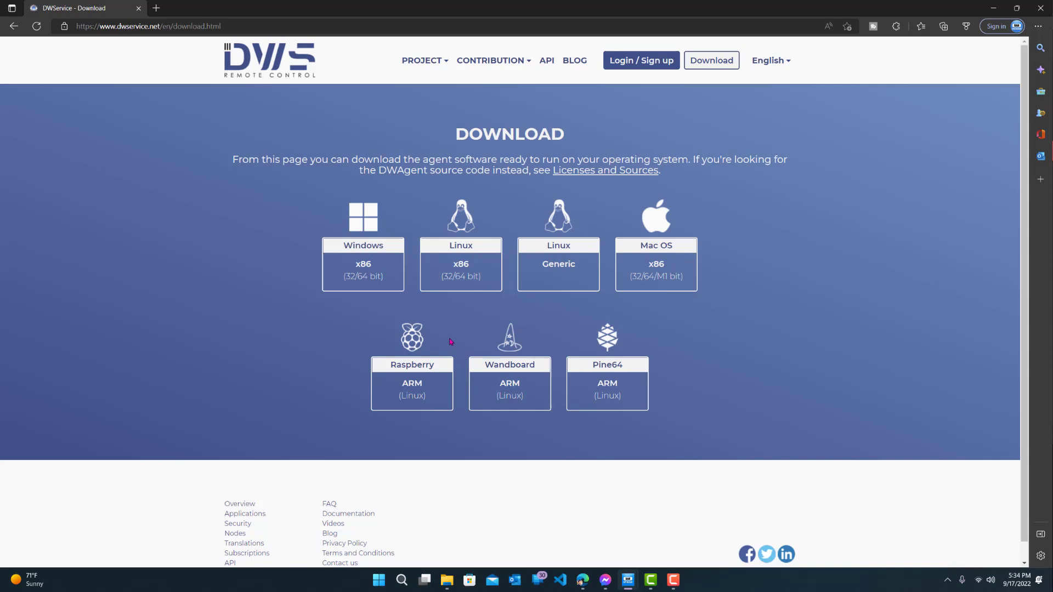
Download the Windows x86 agent installer dwagent (1).exe from the Windows x86 tile
click(377, 272)
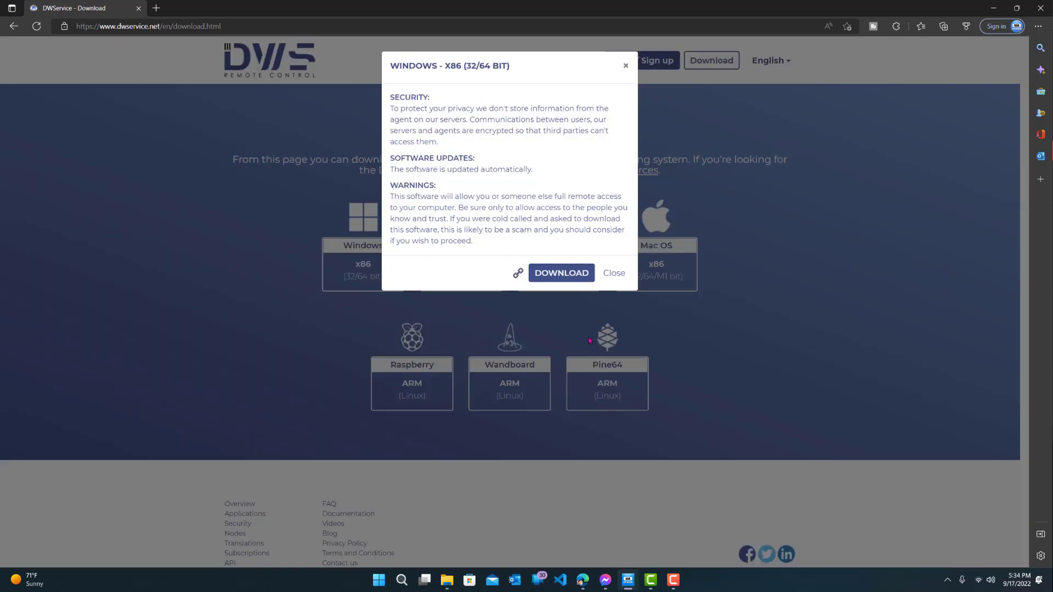
click(569, 278)
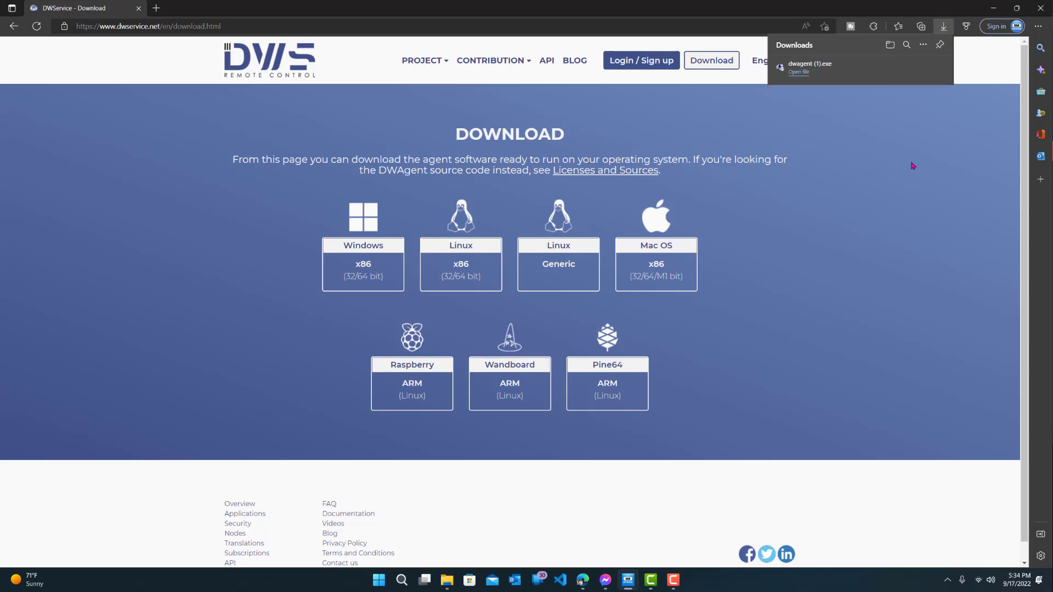
Launch dwagent (1).exe, move its window, choose Install and continue with Next
click(875, 66)
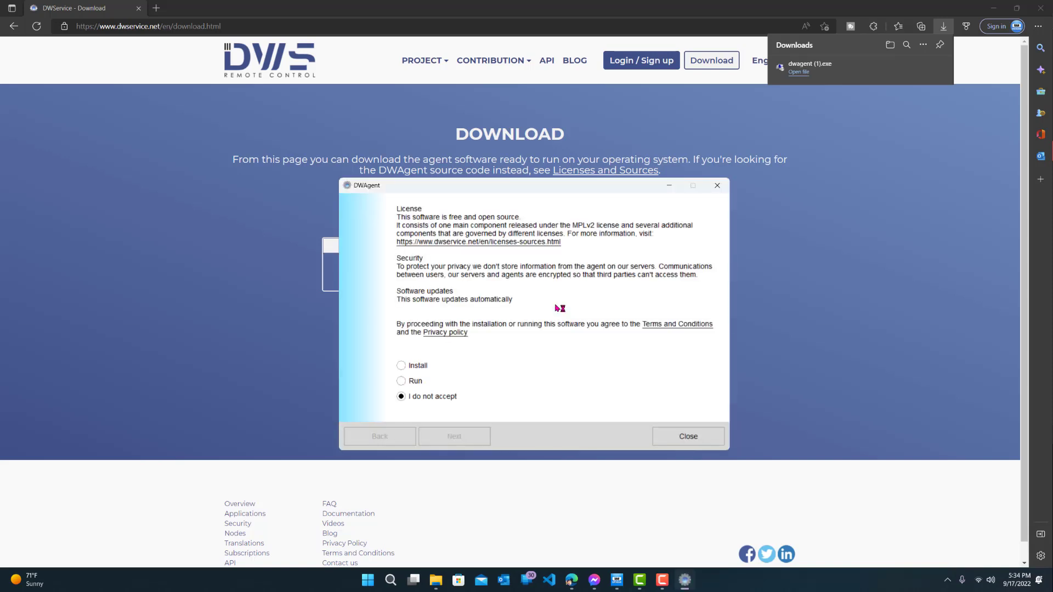
drag(489, 188, 570, 147)
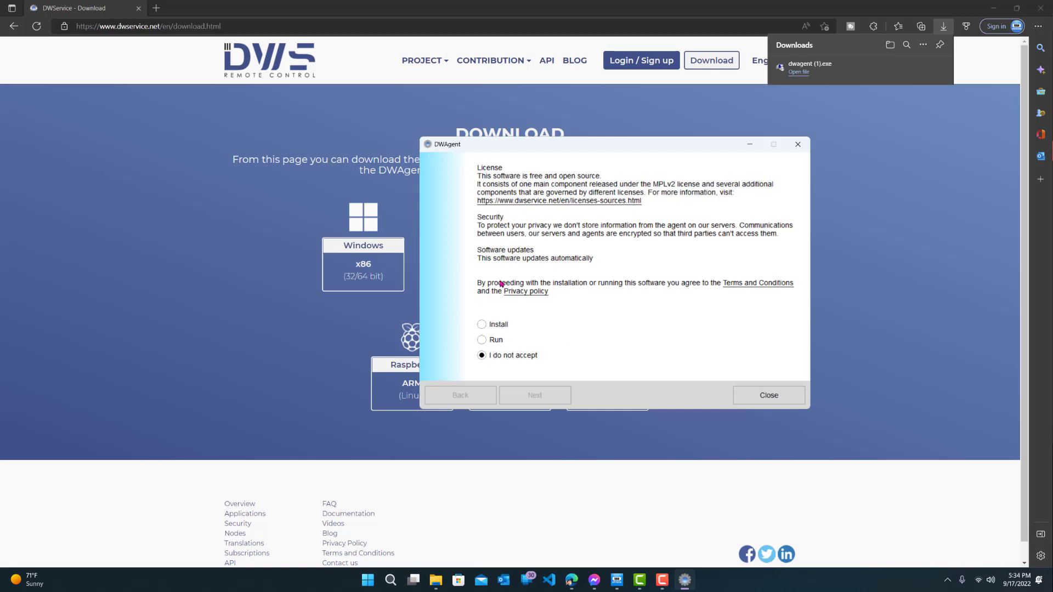
click(487, 325)
click(481, 340)
click(502, 358)
click(494, 328)
click(536, 395)
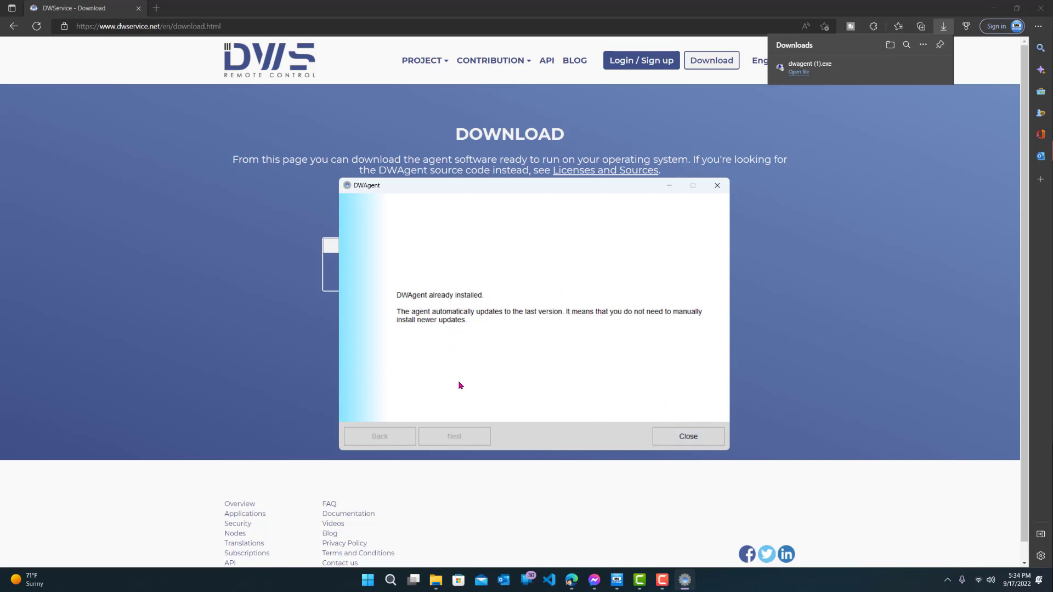
Close the installer and downloads list, then open and dismiss the Windows x86 download details
click(657, 435)
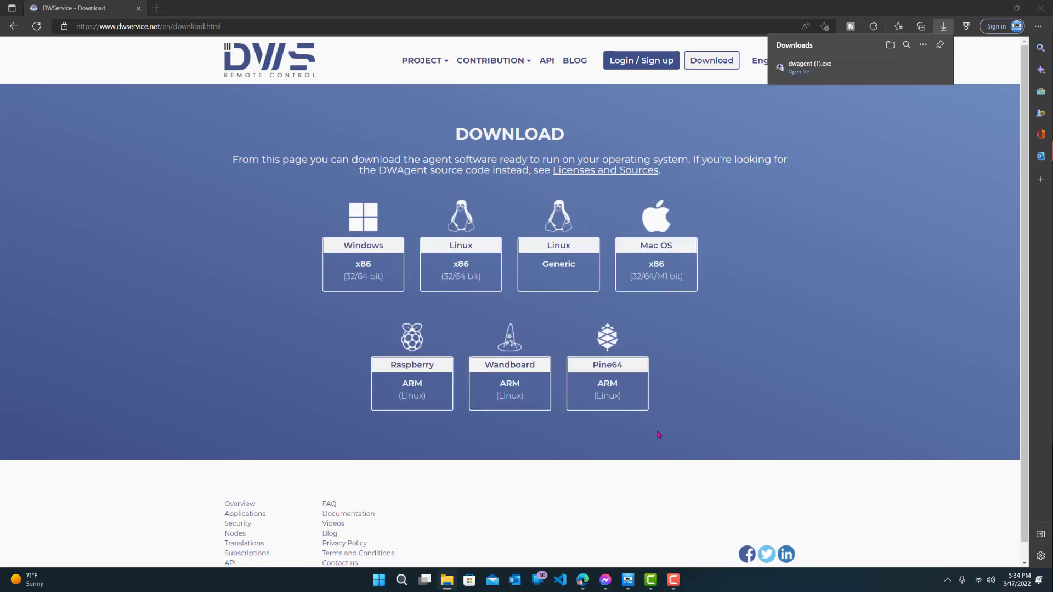
click(788, 301)
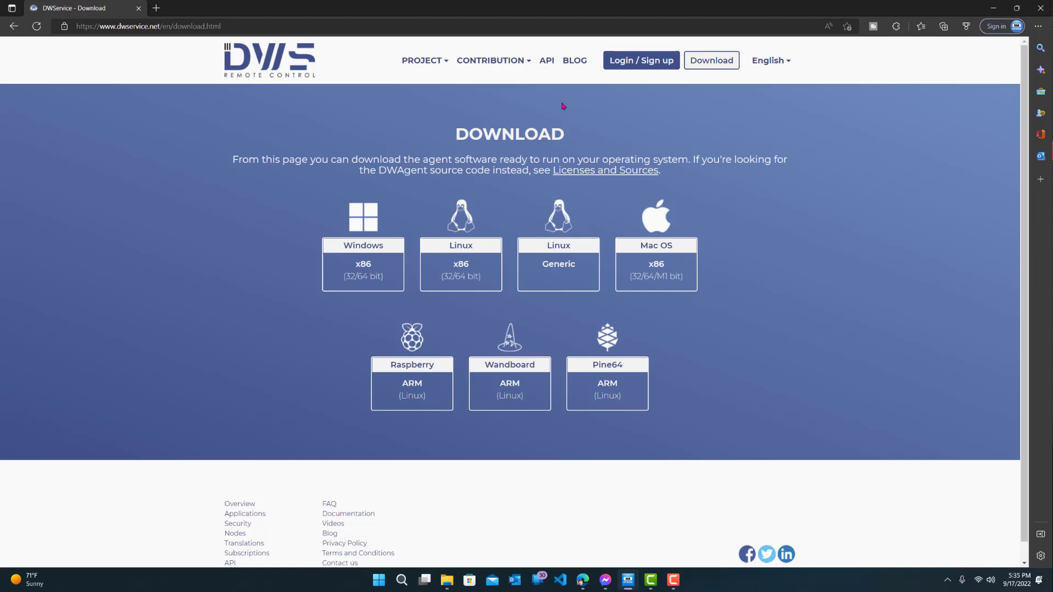
drag(549, 159, 665, 188)
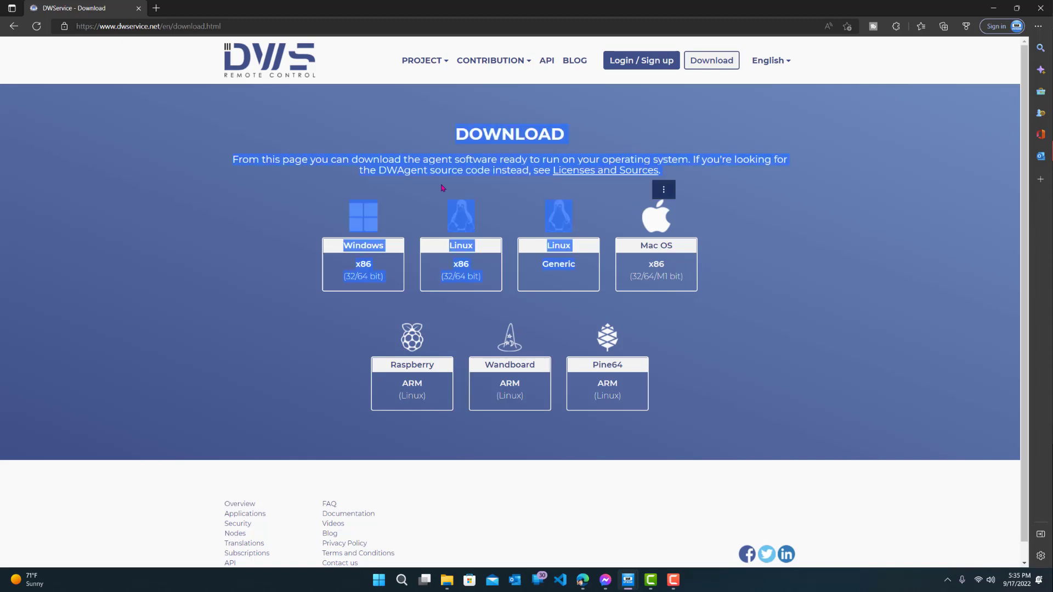
click(761, 305)
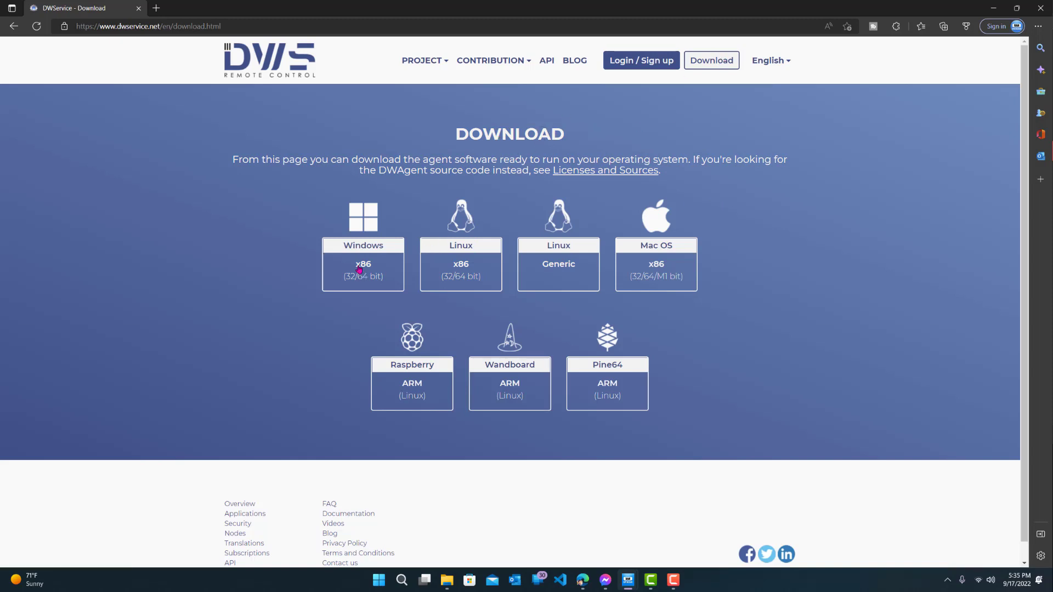
click(383, 289)
click(278, 286)
drag(533, 172, 523, 171)
click(817, 271)
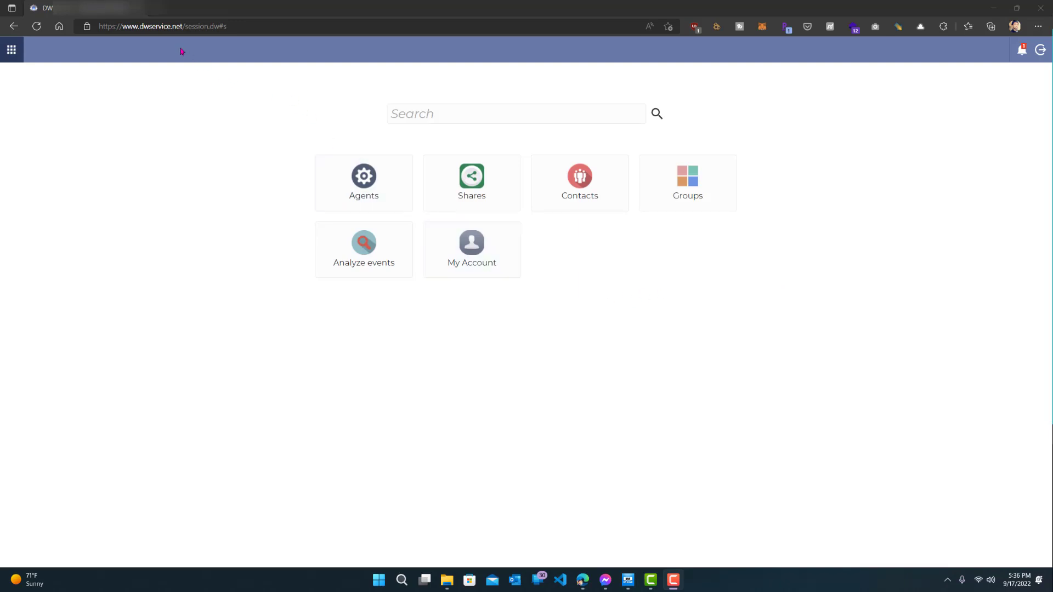
Open the Agents list, showing the home/desktop and work Windows agents as Available
click(375, 176)
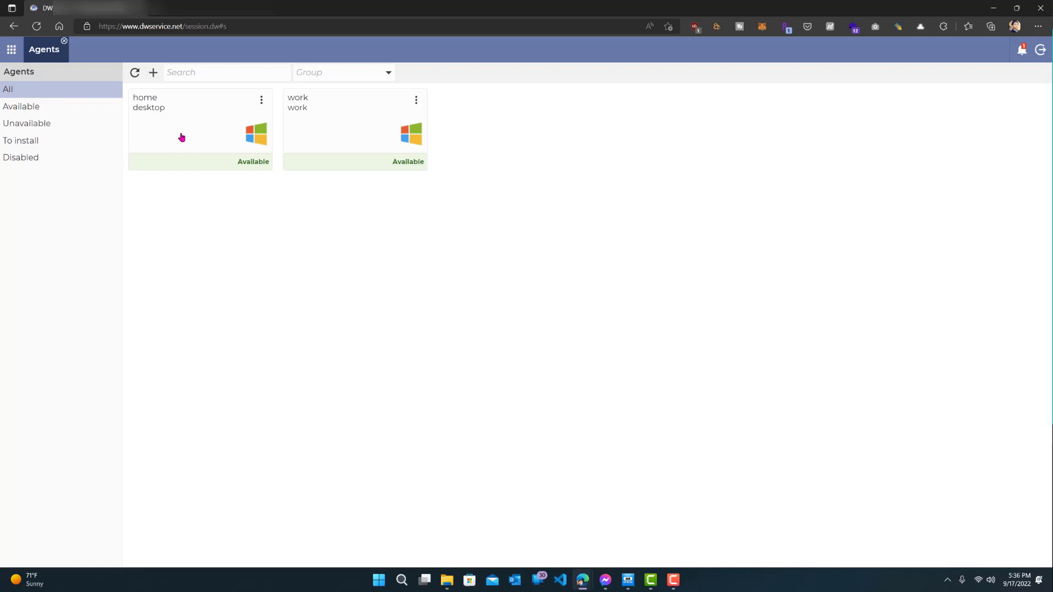